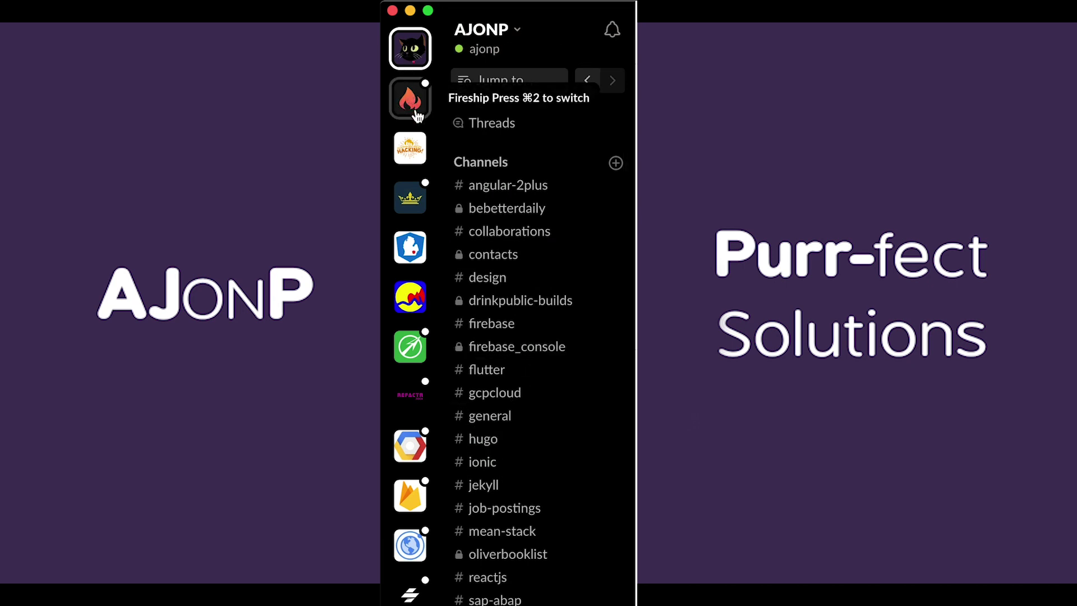
Compare the sidebar themes of the other workspaces, from Fireship down to Stencil, and return to the AJONP workspace
click(417, 116)
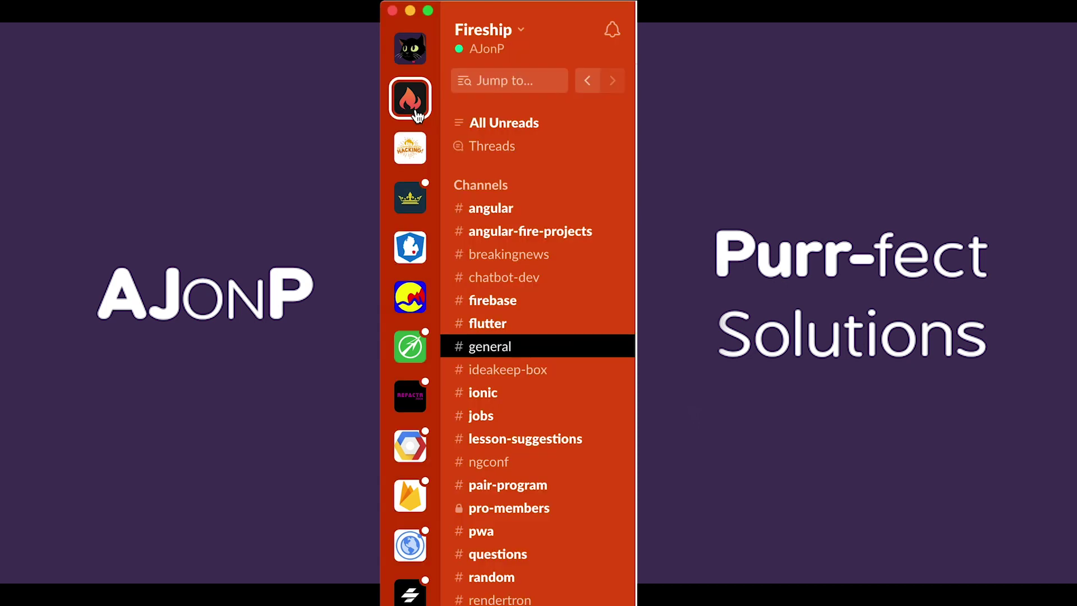
click(411, 155)
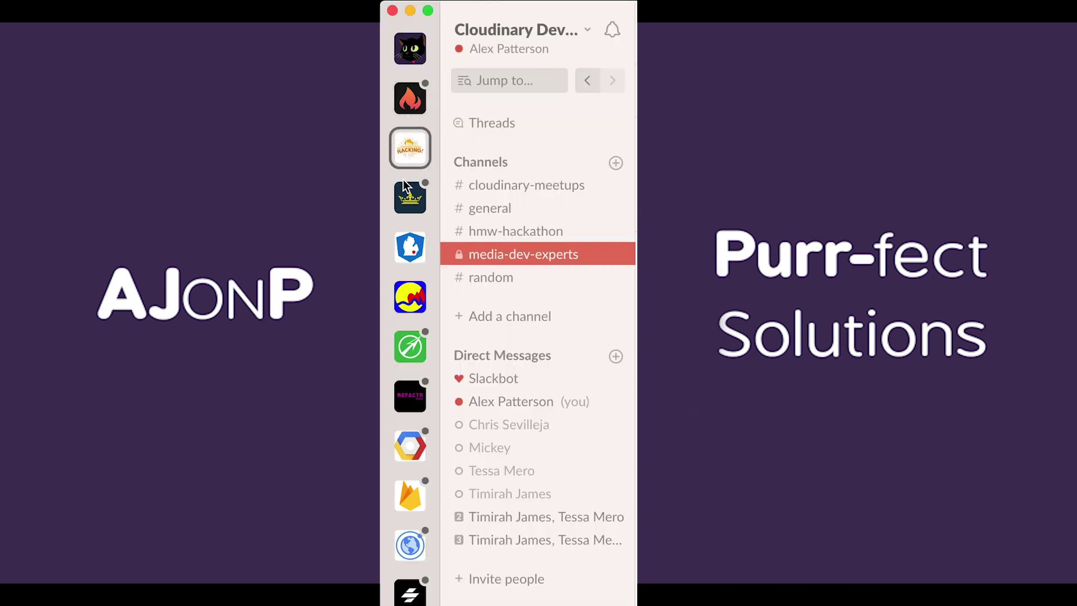
click(412, 197)
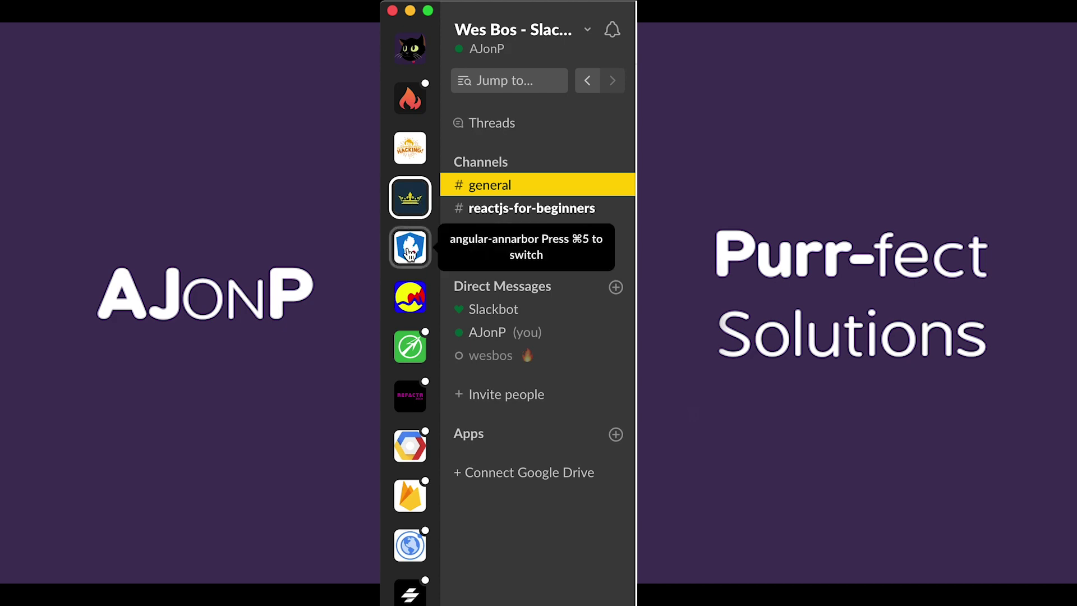
click(410, 247)
click(410, 296)
click(408, 345)
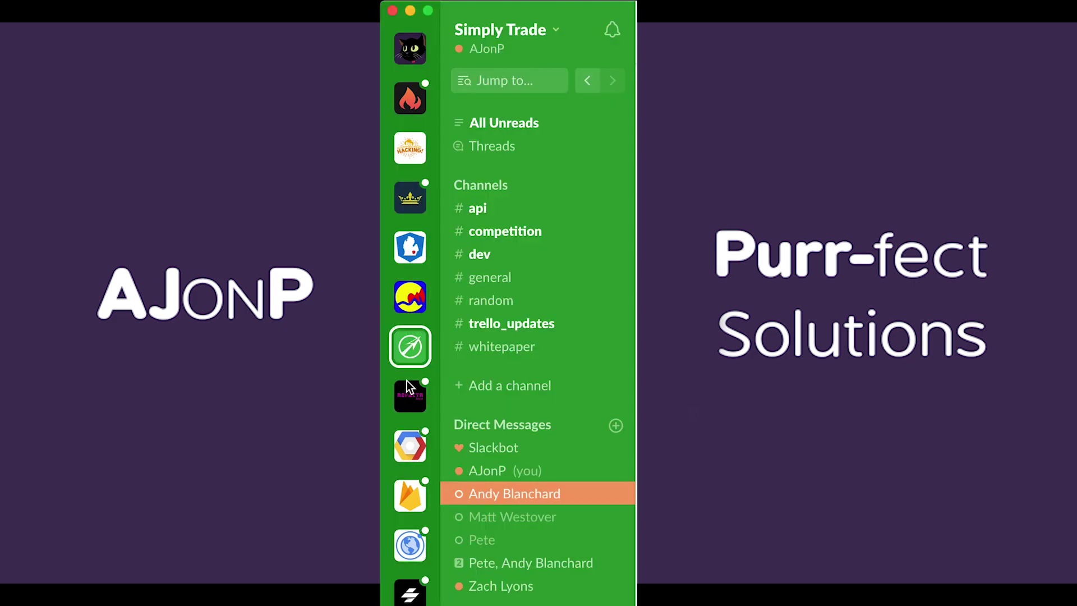
click(408, 398)
click(408, 446)
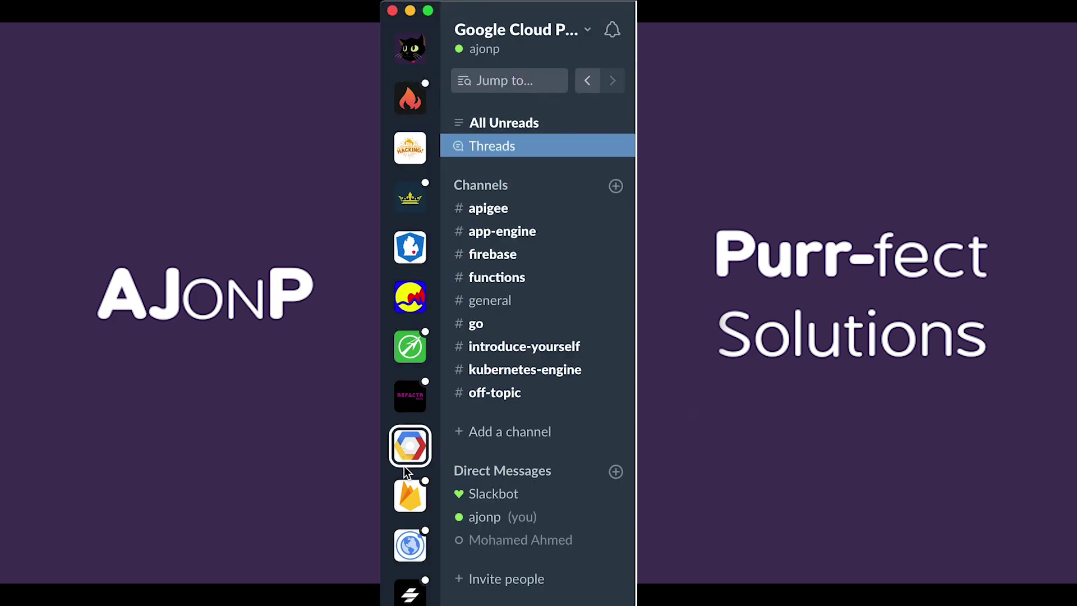
click(407, 501)
click(410, 544)
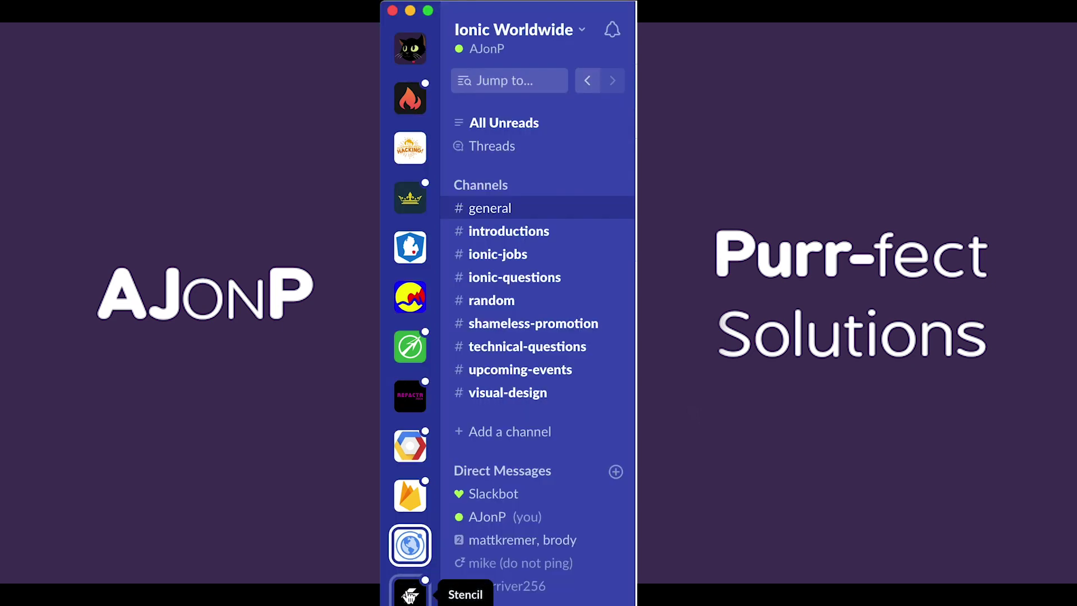
click(410, 591)
click(410, 47)
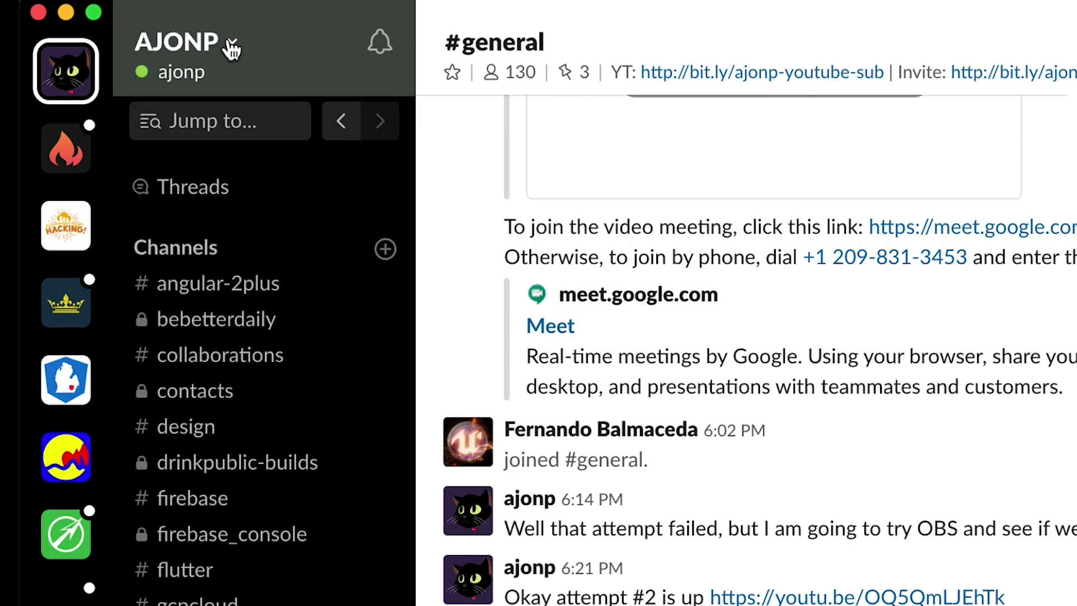
Open the Sidebar settings in the AJONP workspace preferences
click(349, 23)
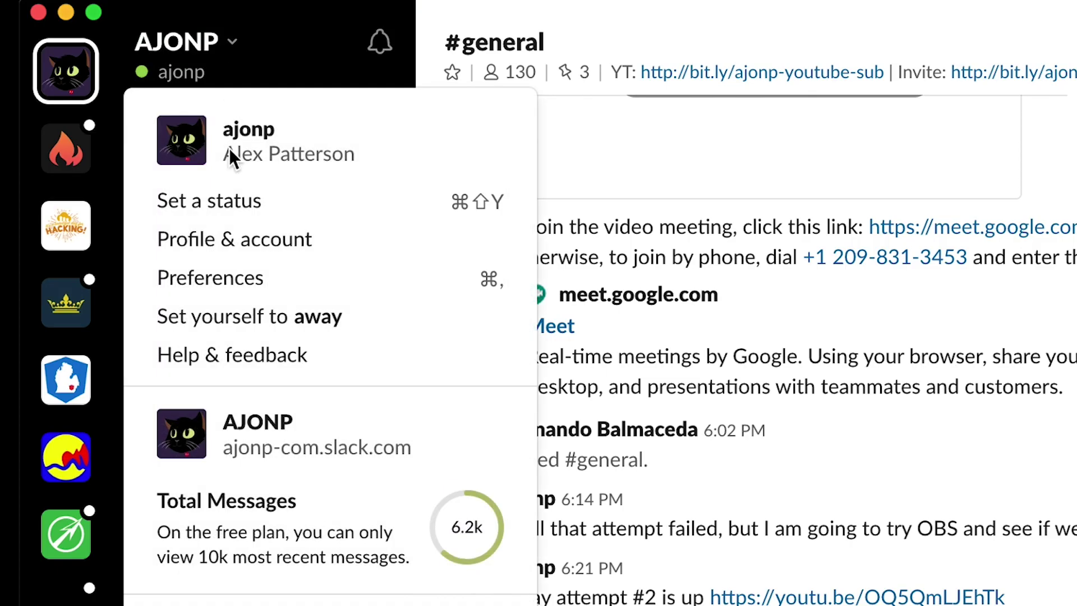
click(230, 277)
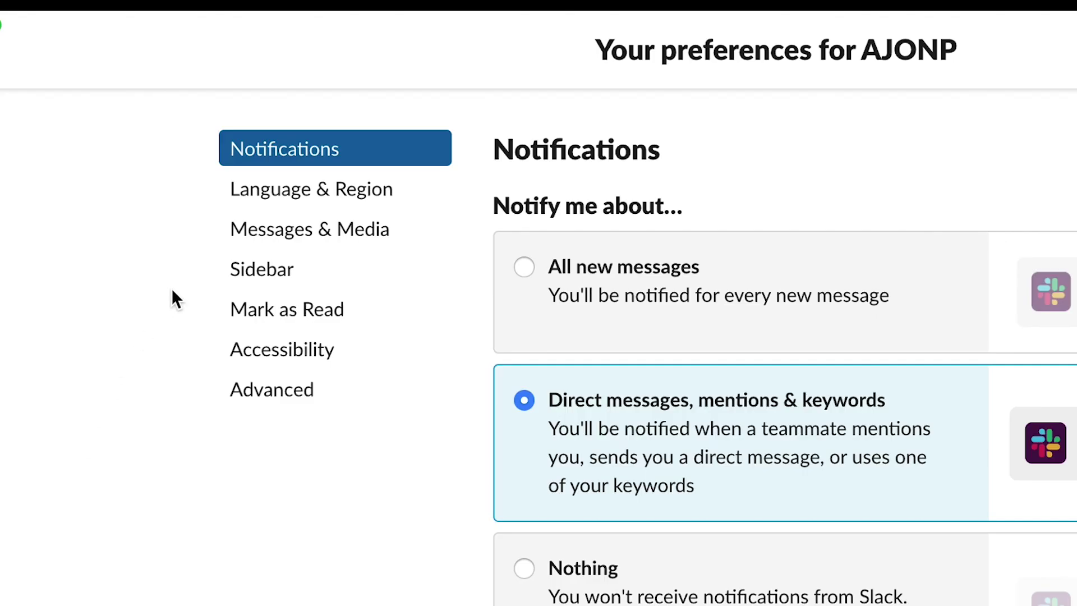
click(413, 123)
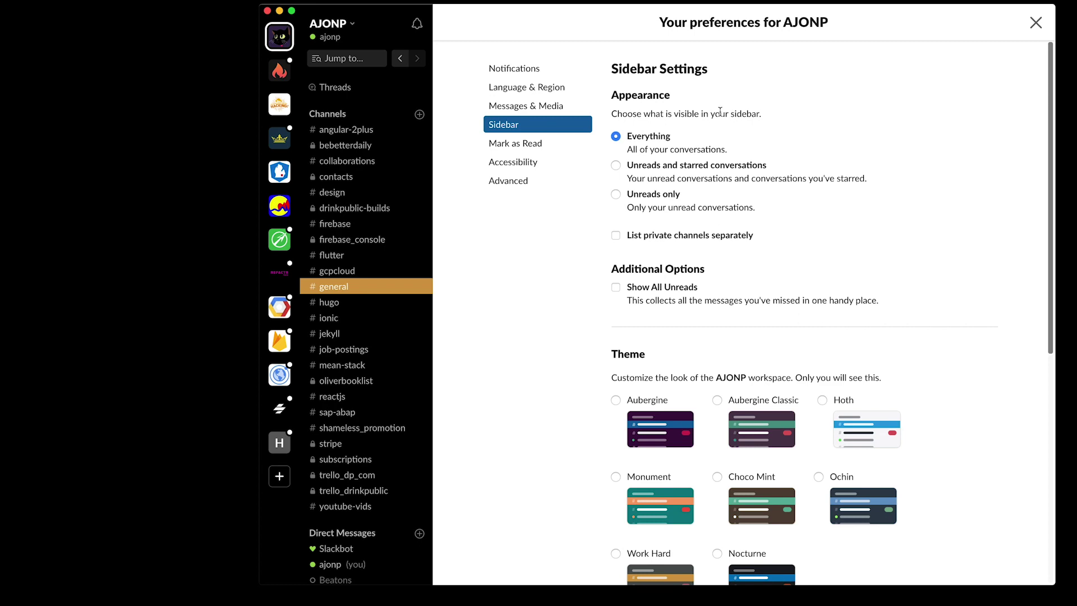
Review the Sidebar settings' built-in themes, the Accessible Themes and the Custom Theme colors
scroll(841, 328, down, 5)
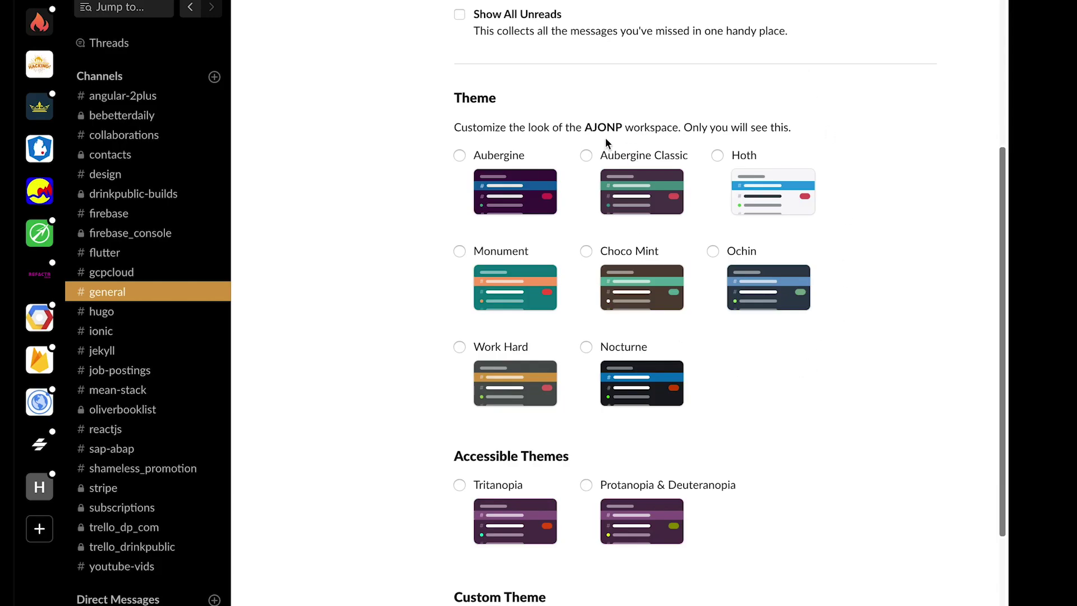
scroll(584, 359, down, 2)
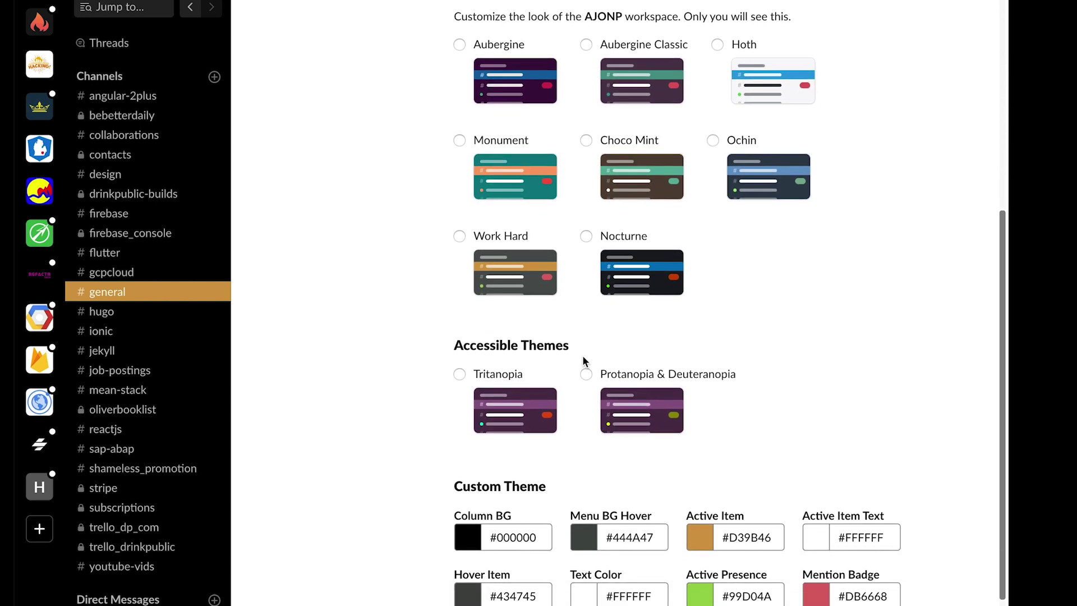
scroll(823, 290, down, 1)
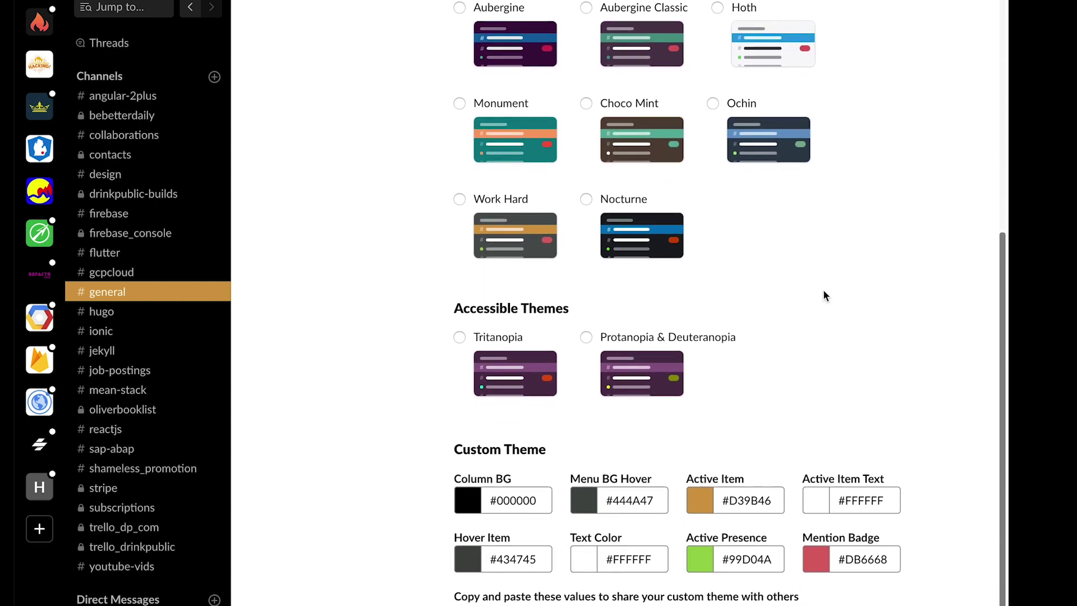
scroll(823, 292, up, 1)
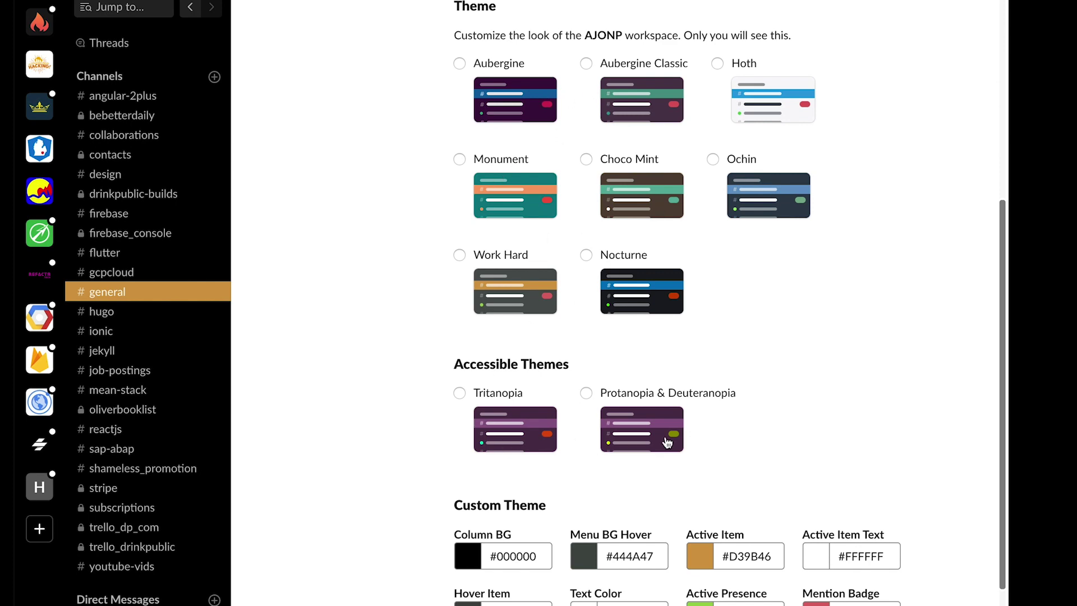
scroll(812, 365, down, 3)
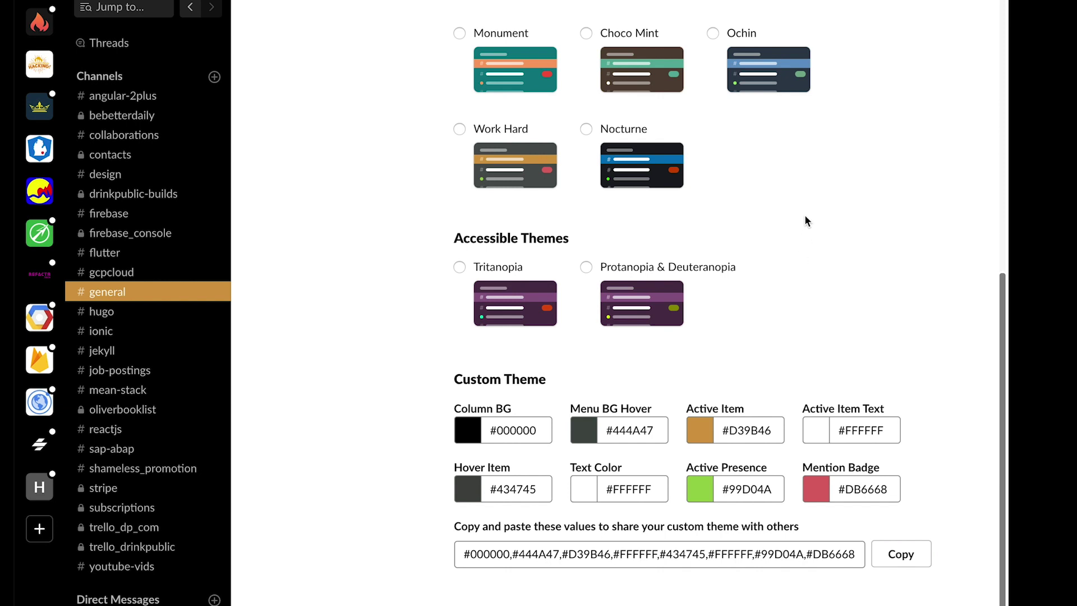
scroll(806, 220, up, 1)
scroll(805, 220, down, 1)
drag(452, 380, 570, 376)
scroll(579, 381, up, 5)
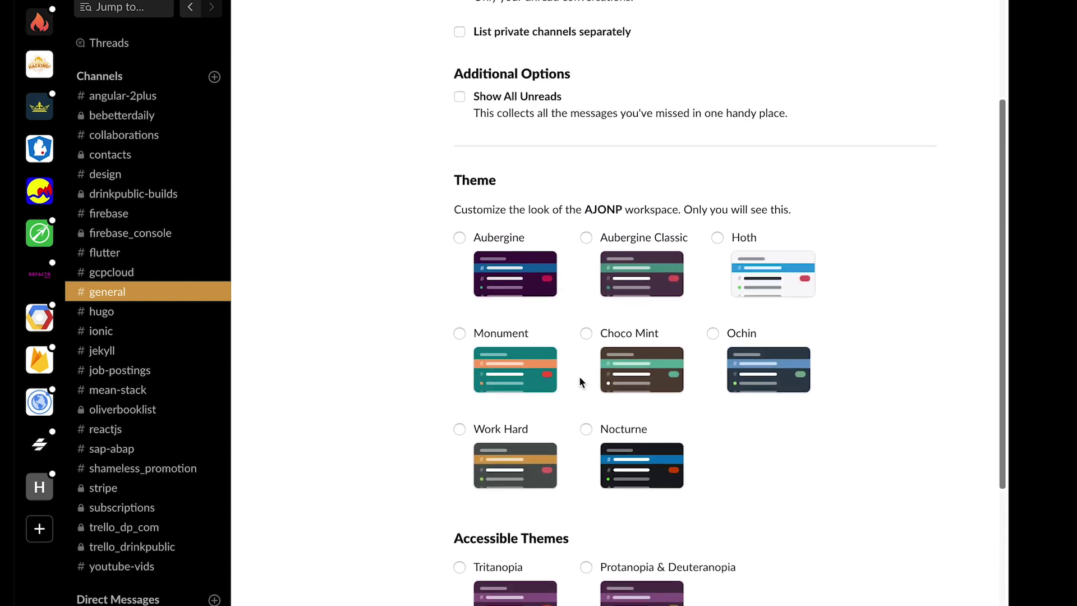
scroll(579, 381, down, 4)
click(512, 474)
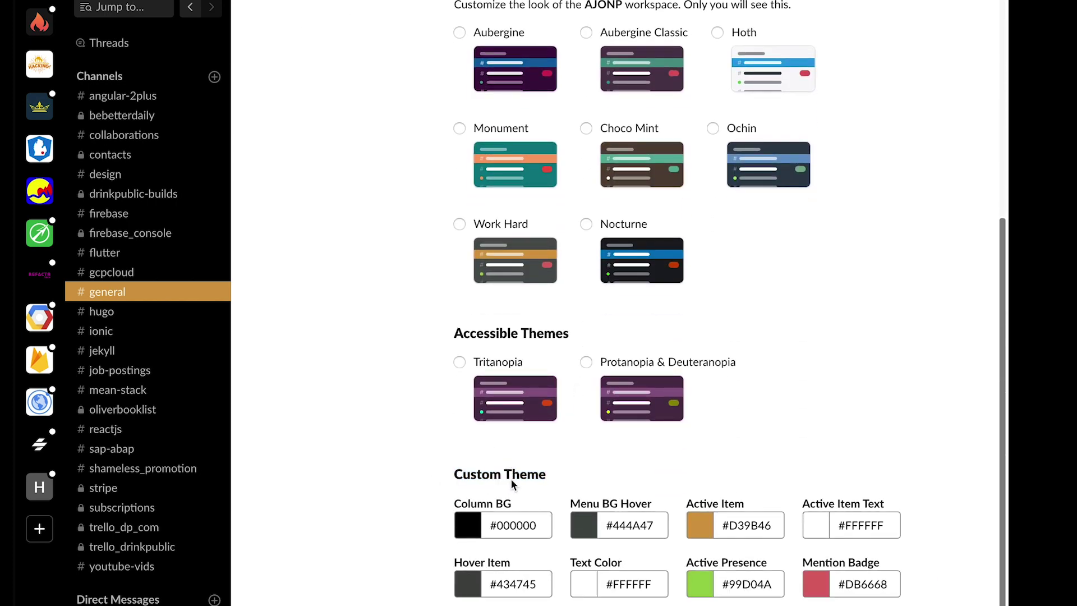
scroll(499, 521, down, 2)
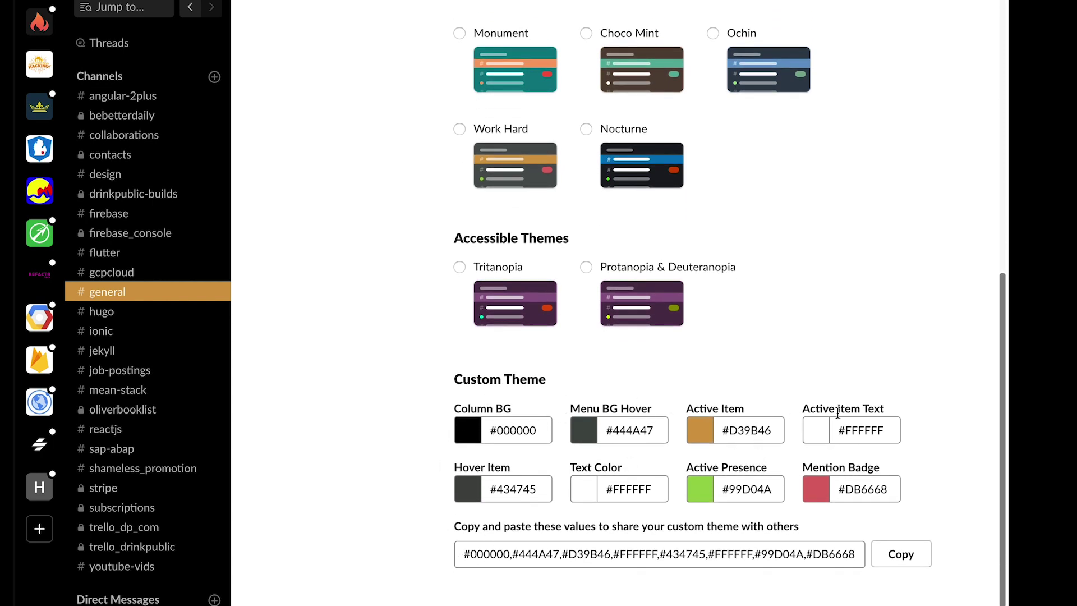
Highlight the custom theme's shareable color string and its Mention Badge value
drag(461, 554, 798, 589)
double_click(870, 485)
click(863, 310)
Set the custom theme's Active Item color to #82b2a8
double_click(741, 430)
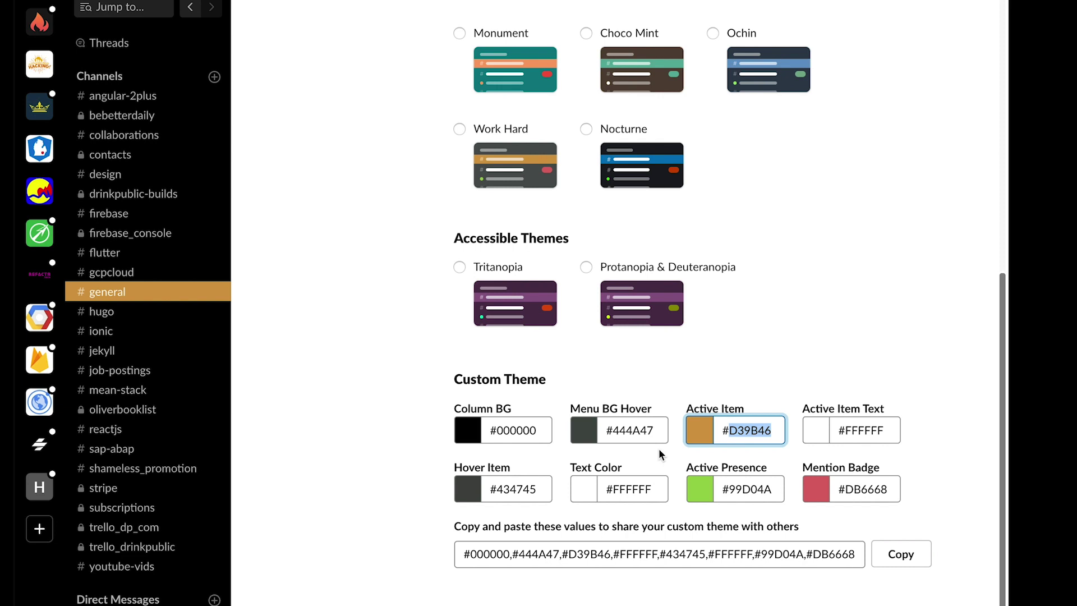
text(82)
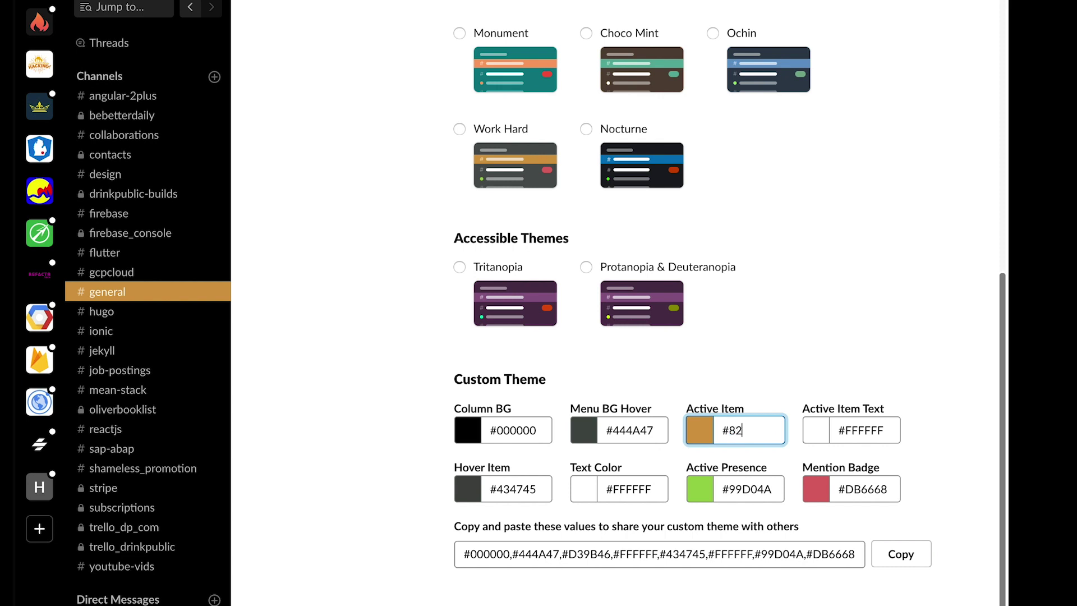
text(b2a8)
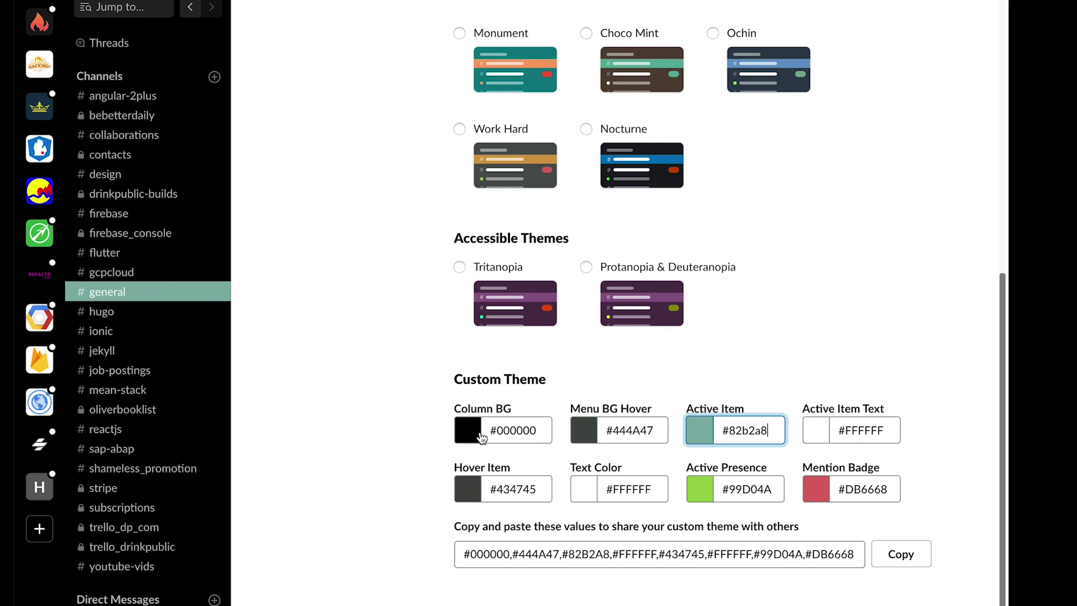
Change the custom theme's Active Item color to the shorthand #82f and apply it
key(BackSpace)
key(BackSpace)
key(BackSpace)
key(BackSpace)
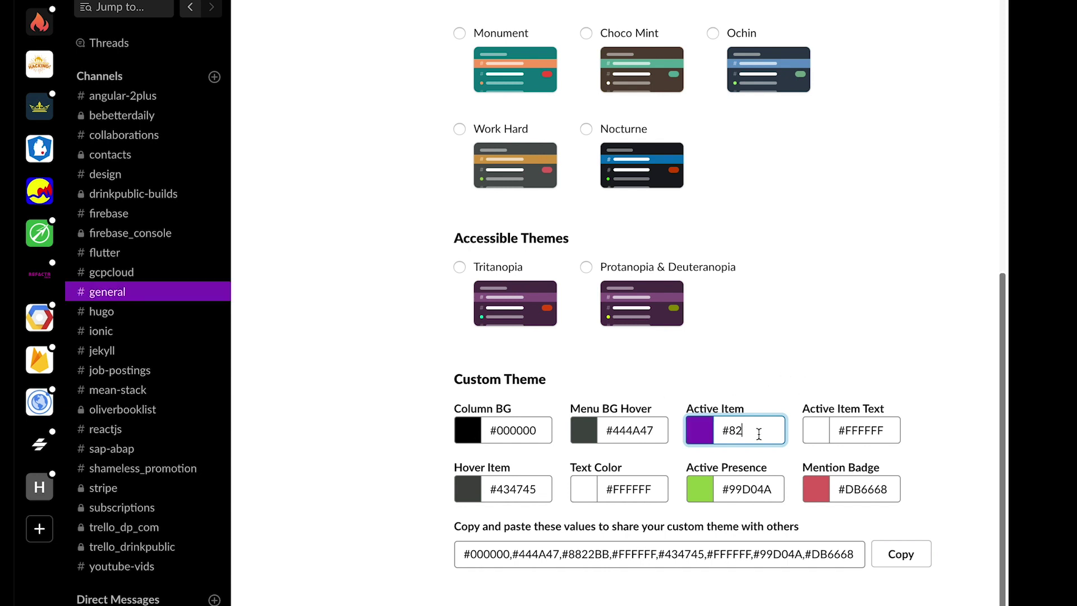
text(f)
click(872, 340)
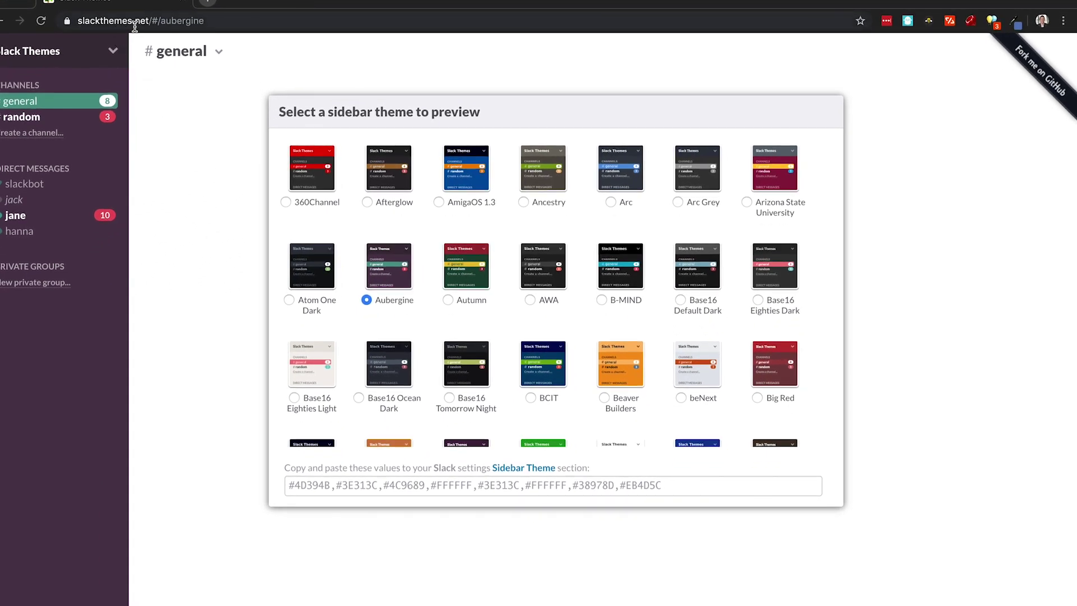
Preview the Afterglow, 360Channel, Atom One Dark and Aubergine sidebar themes on slackthemes.net
click(406, 189)
click(285, 201)
click(331, 254)
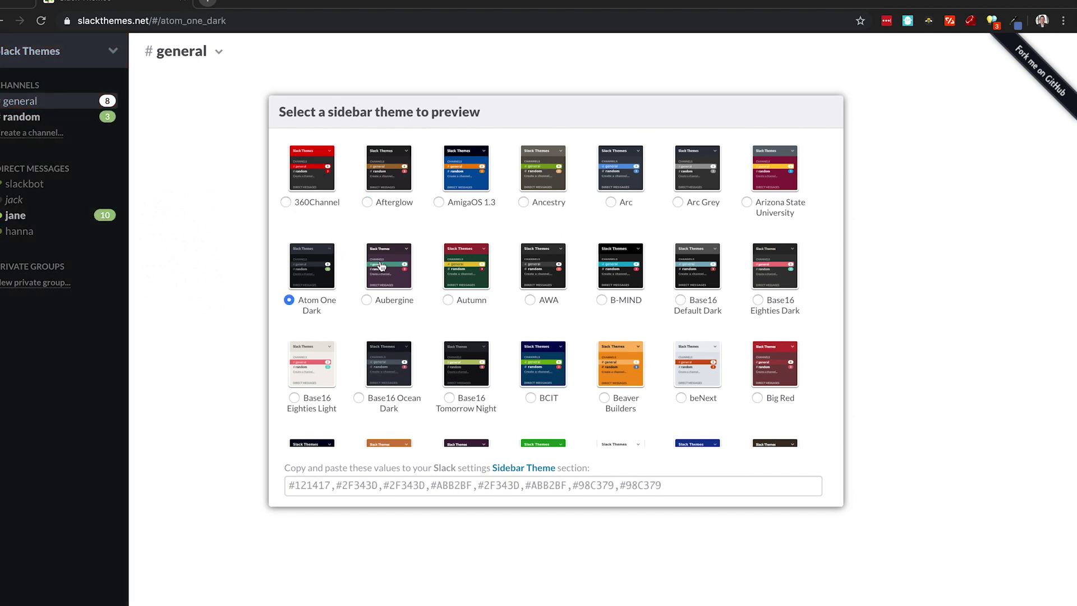
click(383, 267)
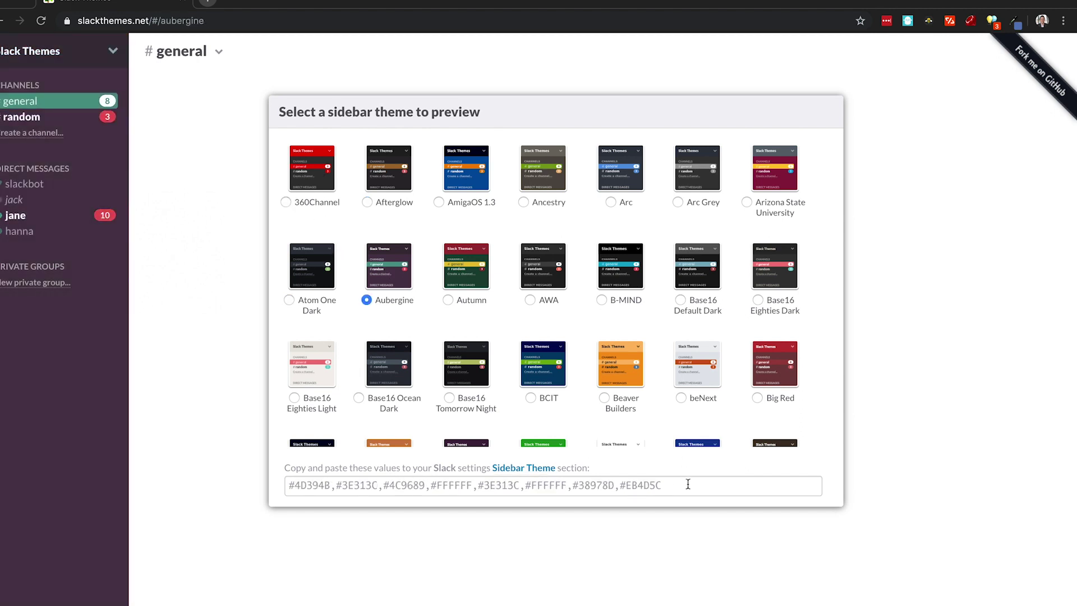
Select the Aubergine theme's color values, check Slack's Custom Theme section, and return to slackthemes.net
drag(688, 484, 252, 474)
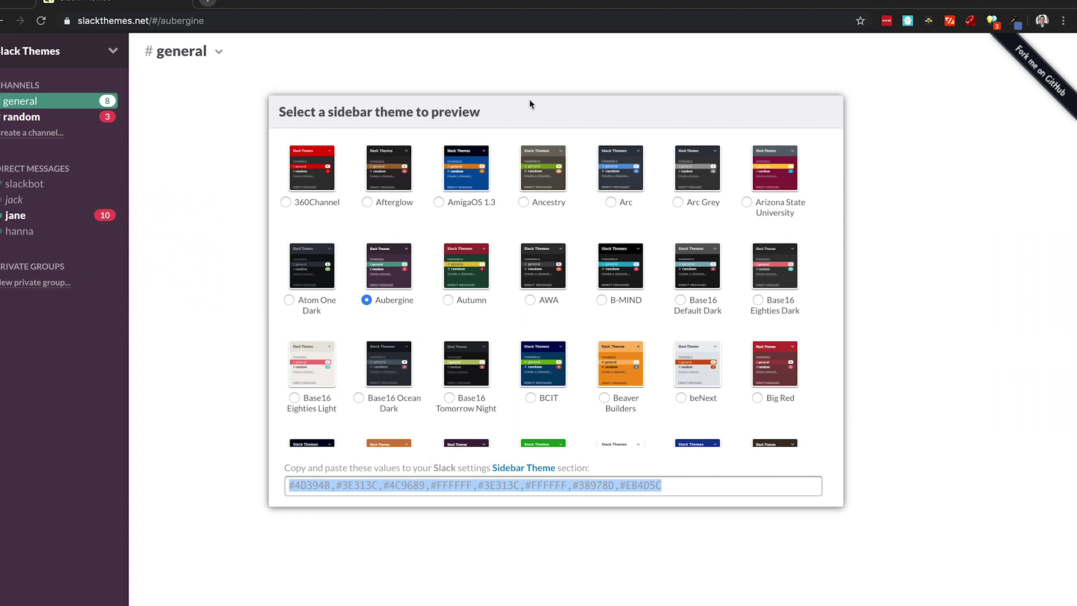
key(super+Tab)
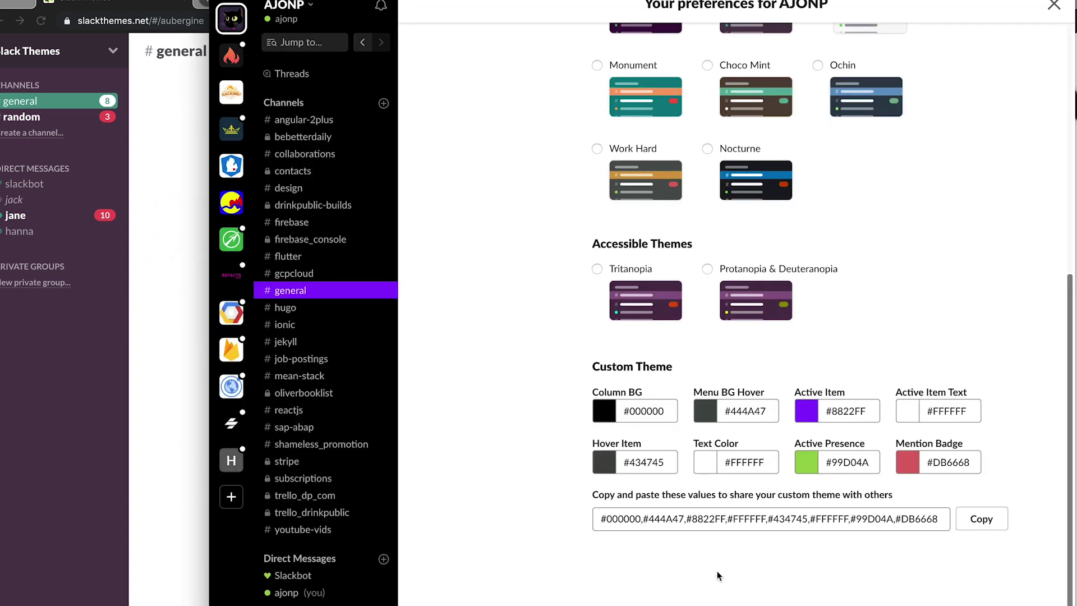
click(156, 249)
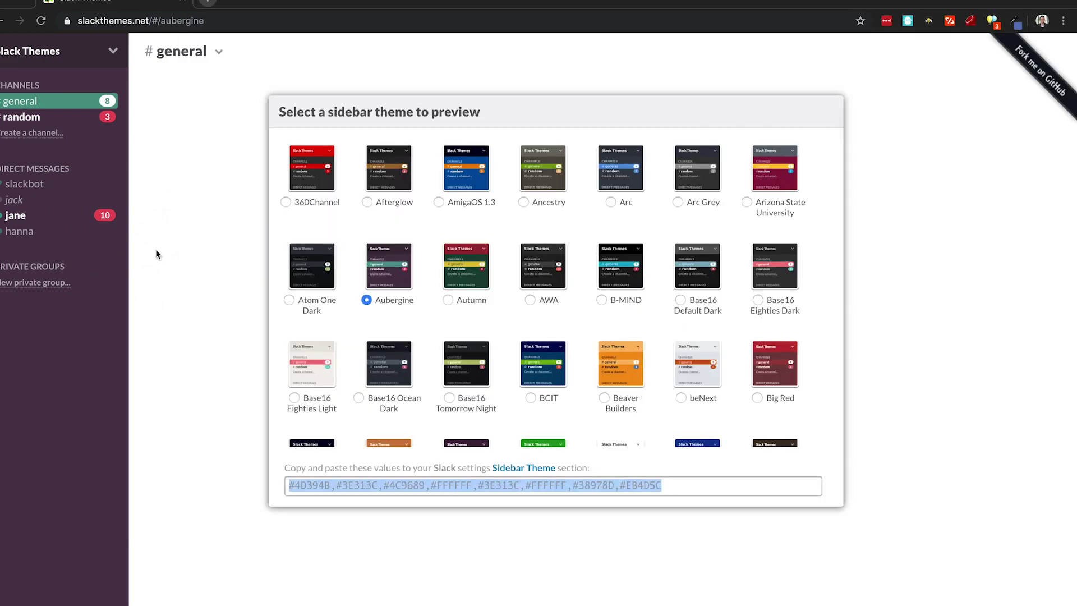
Browse further down the slackthemes.net gallery and try the Deep Blue theme
scroll(471, 297, down, 5)
scroll(471, 297, down, 5)
click(386, 240)
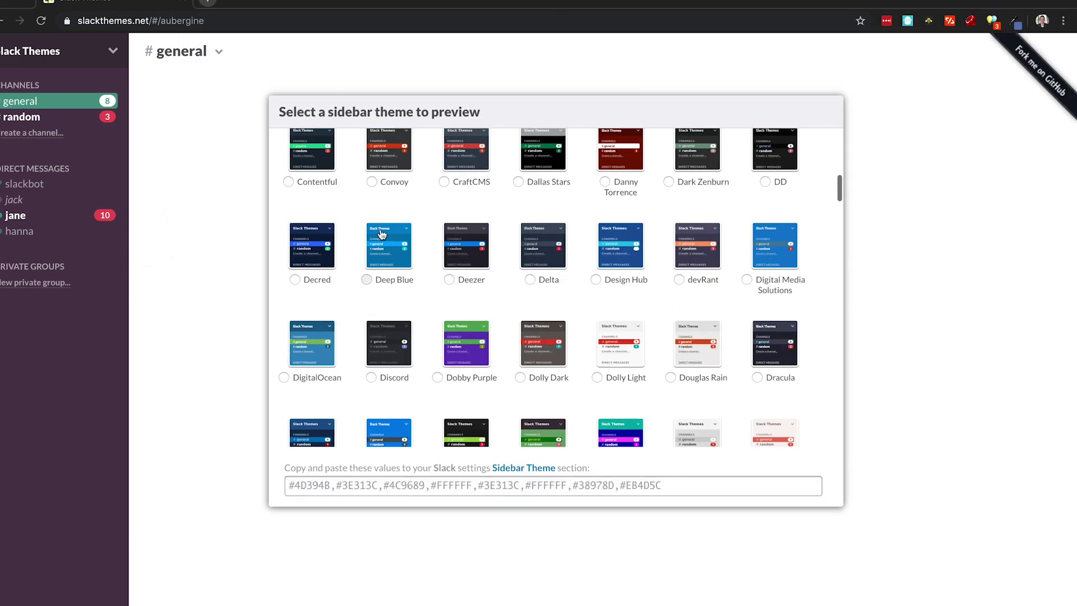
scroll(550, 368, down, 20)
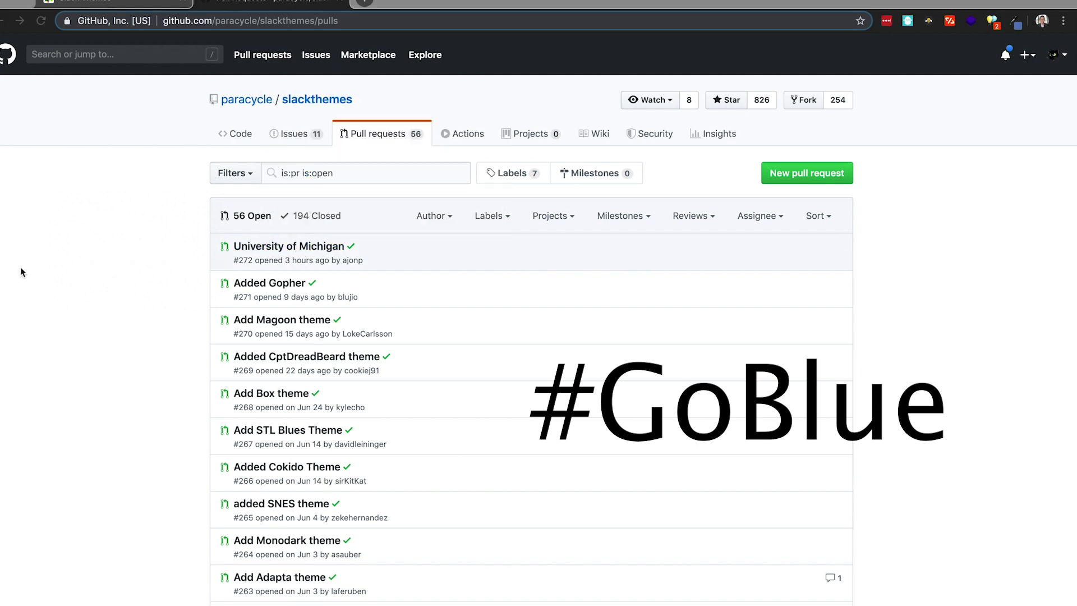
Review the University of Michigan style guide's colors up to the maize and blue swatches, and close that browser window
scroll(747, 234, up, 6)
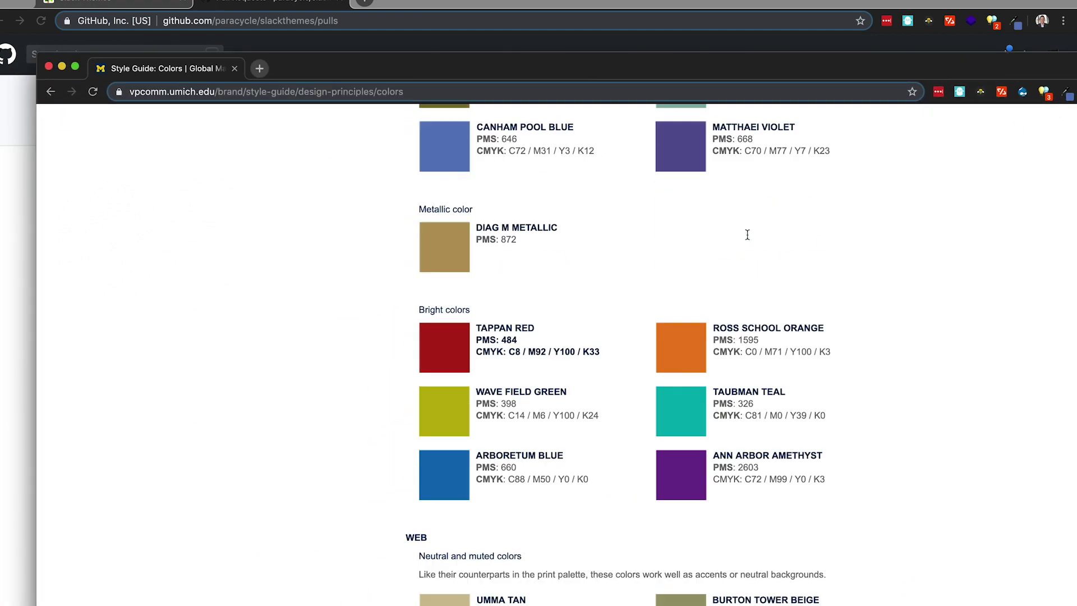
scroll(747, 234, up, 10)
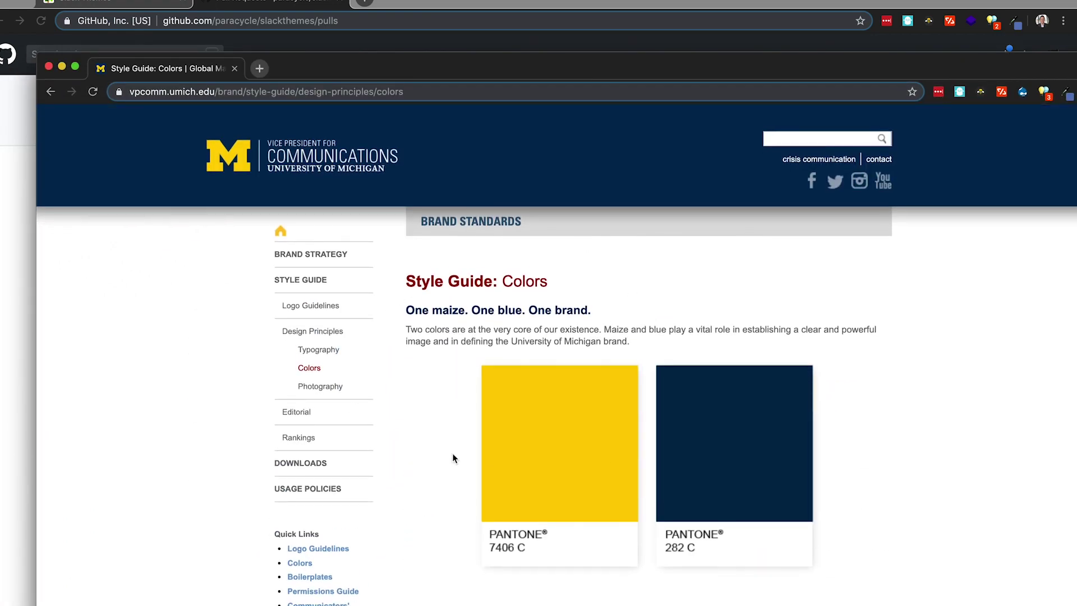
click(49, 67)
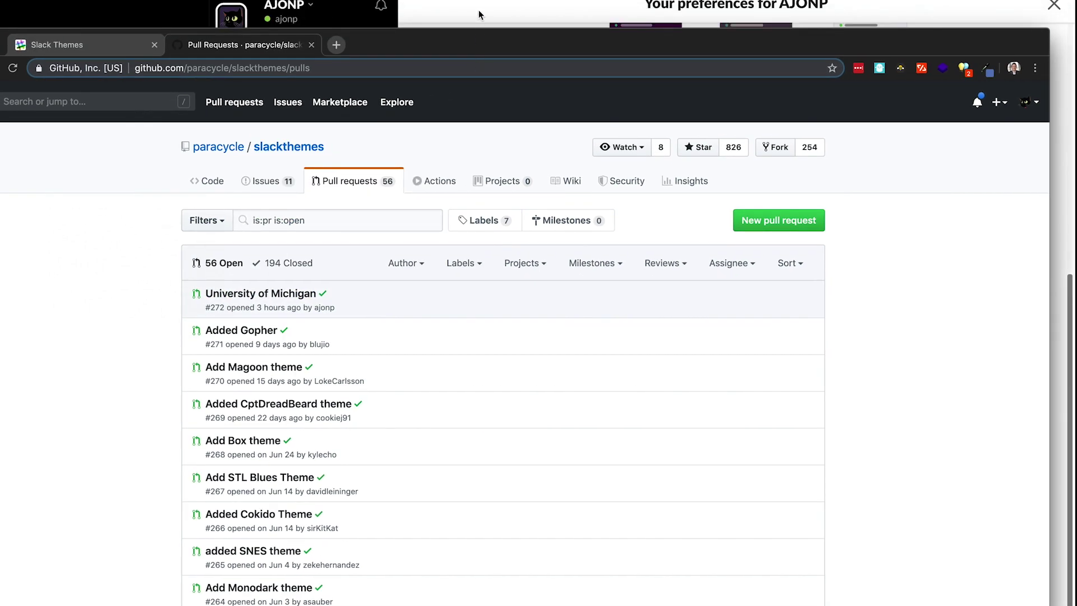
Switch back to Slack and close the AJONP preferences
click(478, 14)
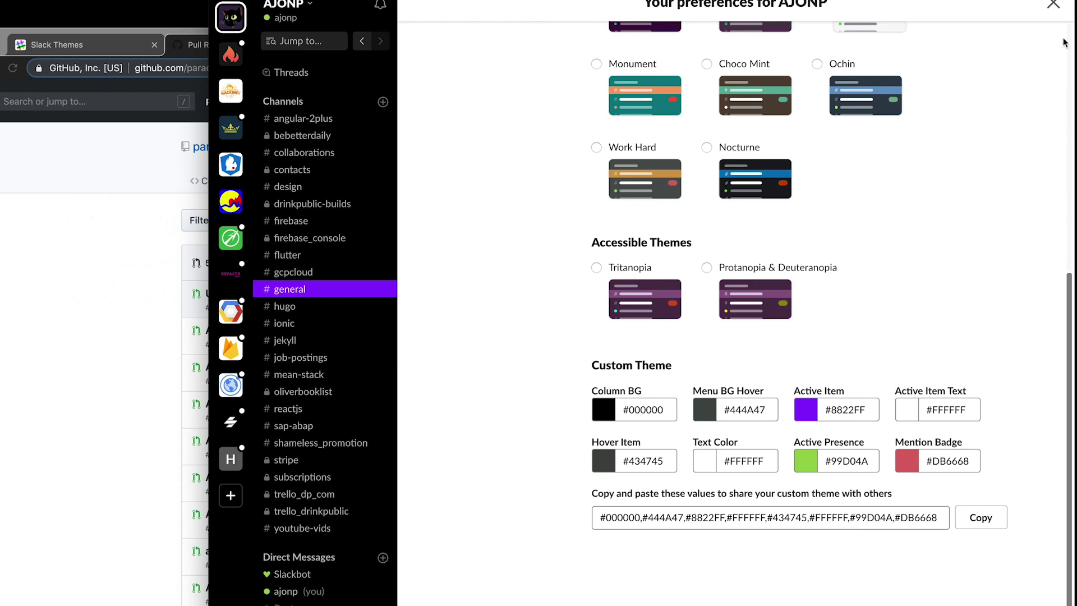
click(1053, 6)
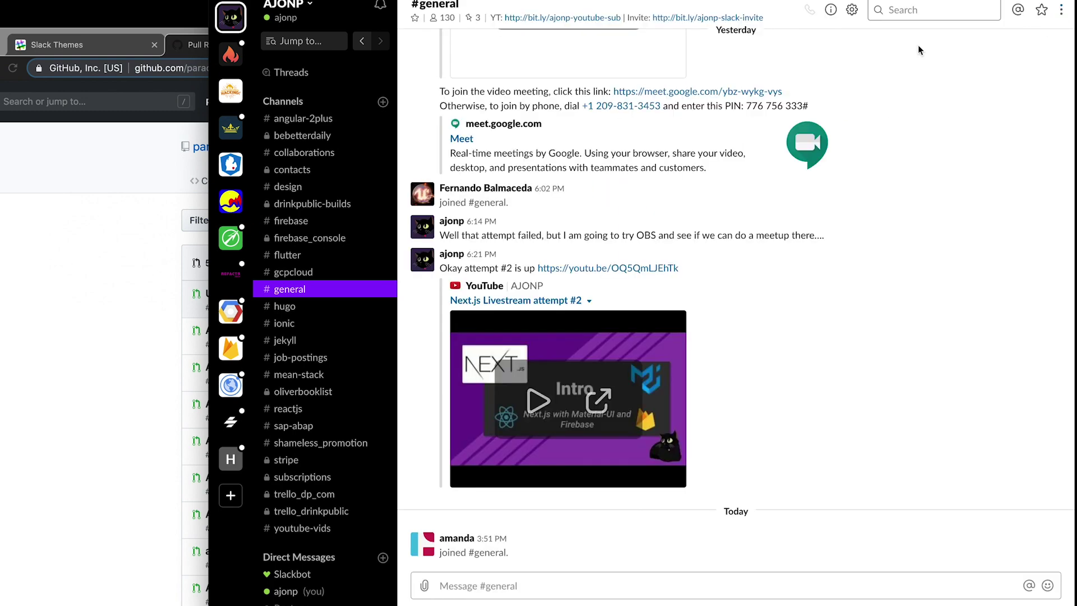
View the Grand Rapids workspace's sidebar theme and switch back to the slackthemes pull requests in the browser
click(224, 209)
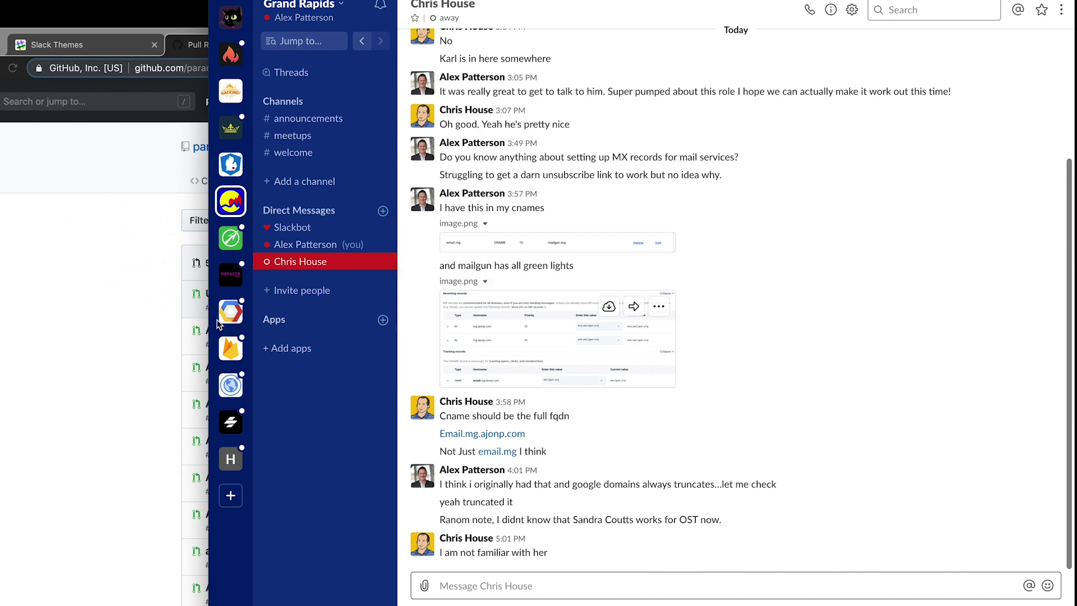
click(76, 315)
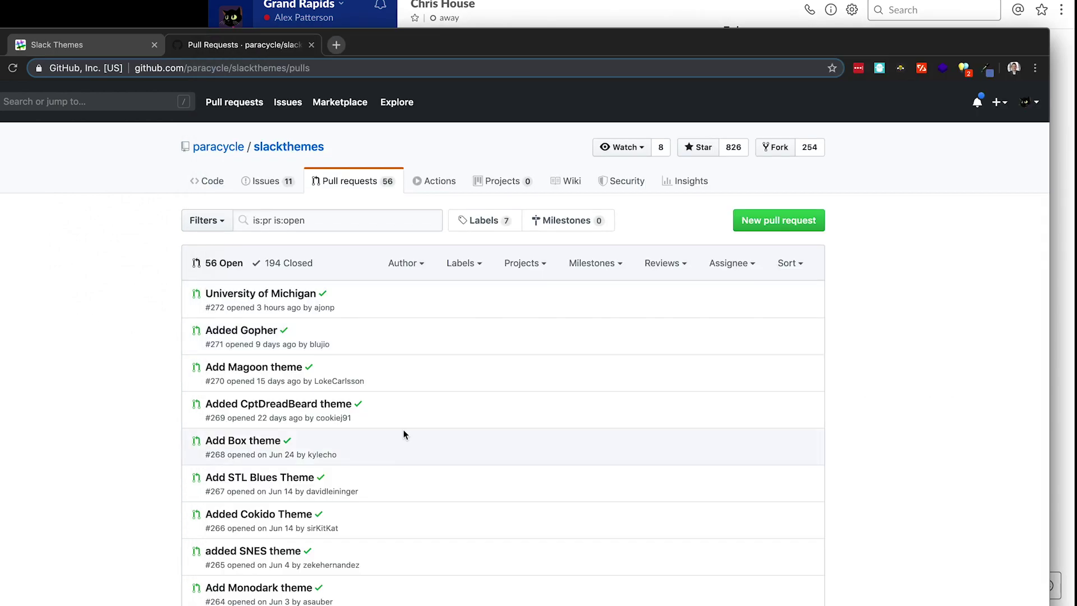